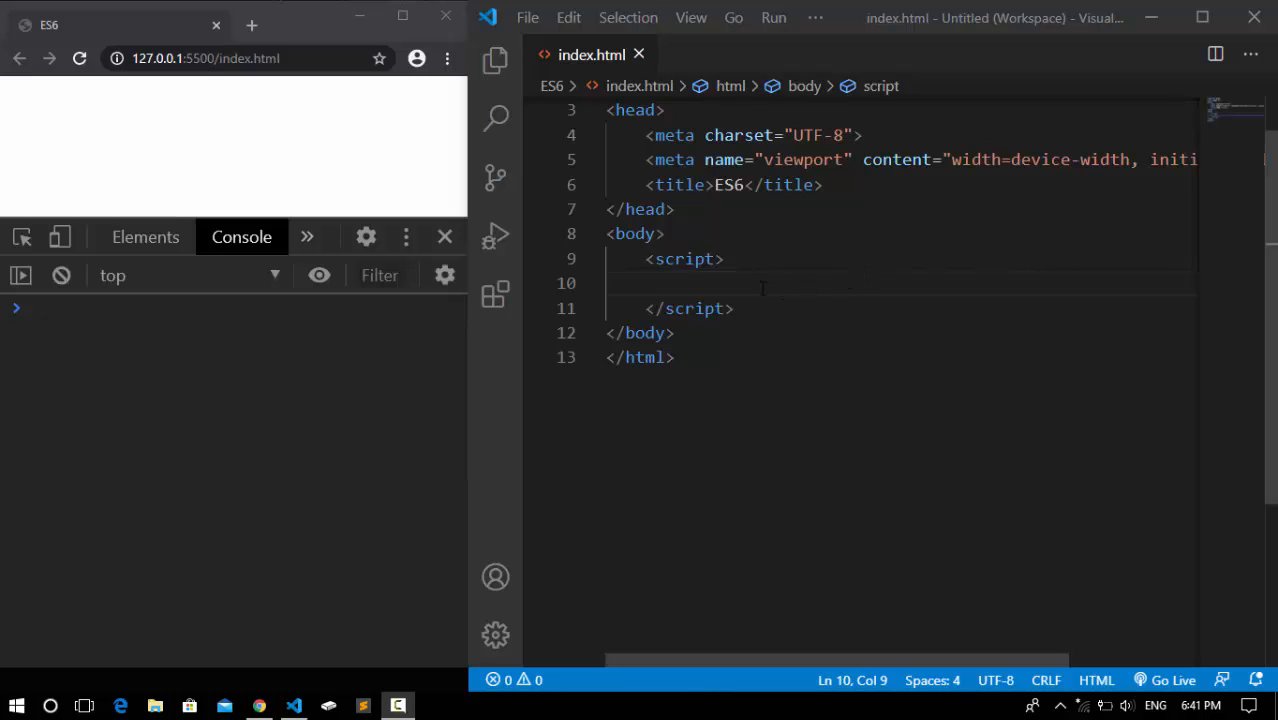
# Write function color(color) { return color } in the index.html script.
pyautogui.click(770, 284)
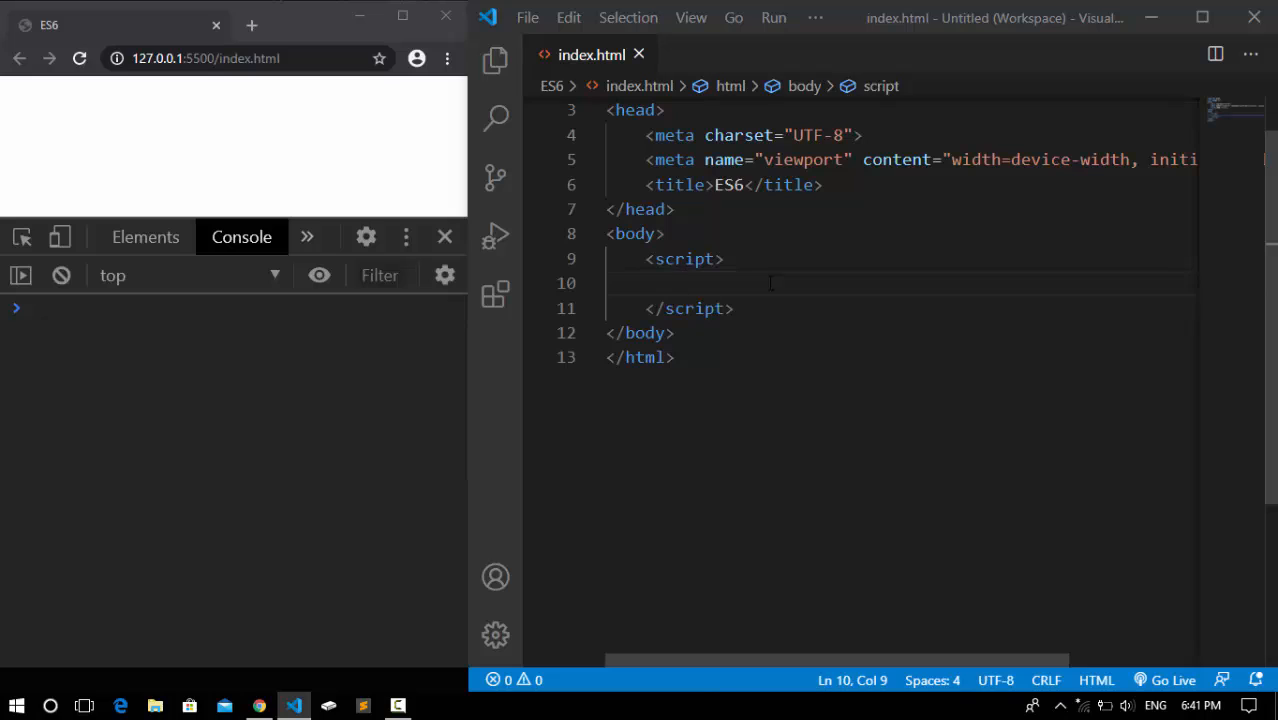
pyautogui.write('function ')
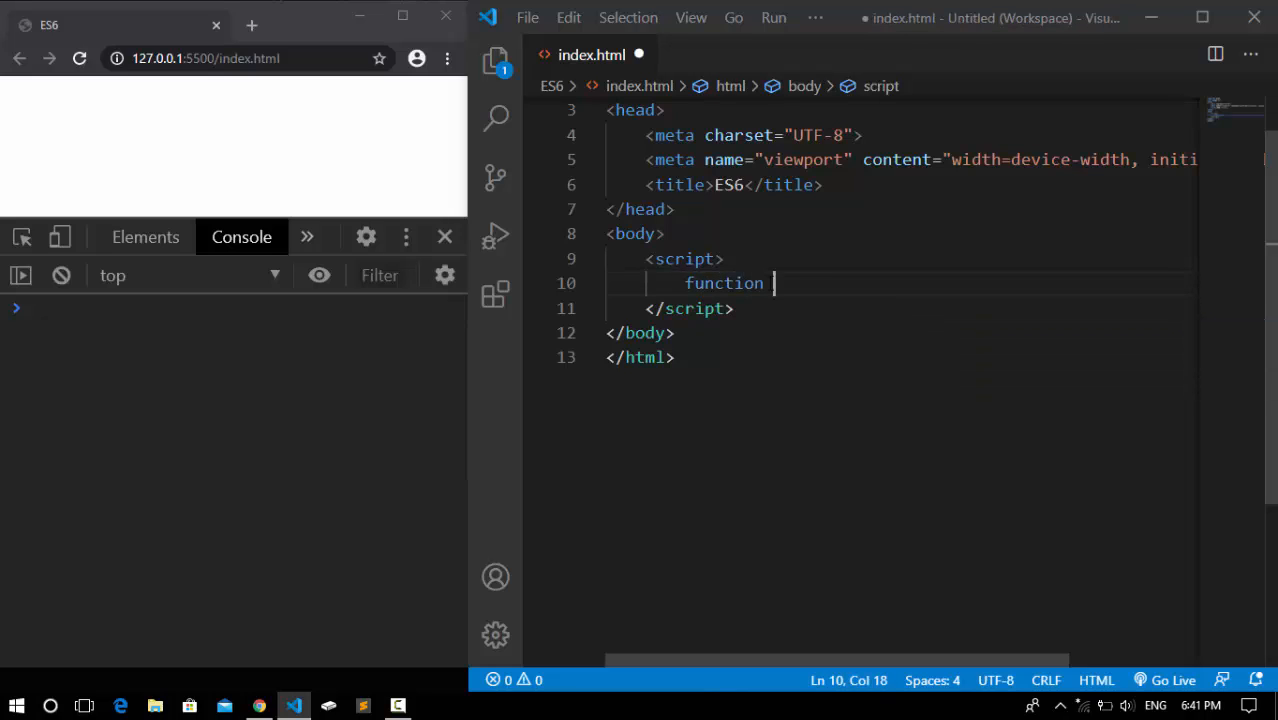
pyautogui.write('color(colo')
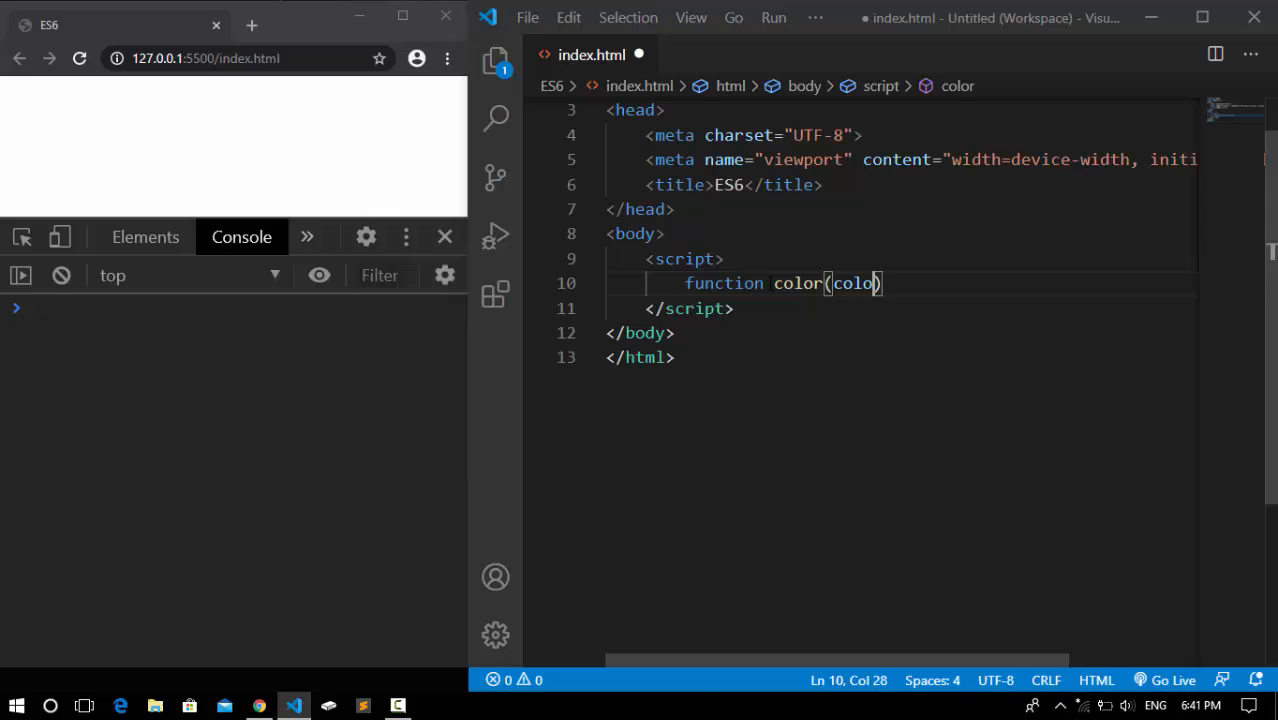
pyautogui.write('r){')
pyautogui.press('Return')
pyautogui.write('re')
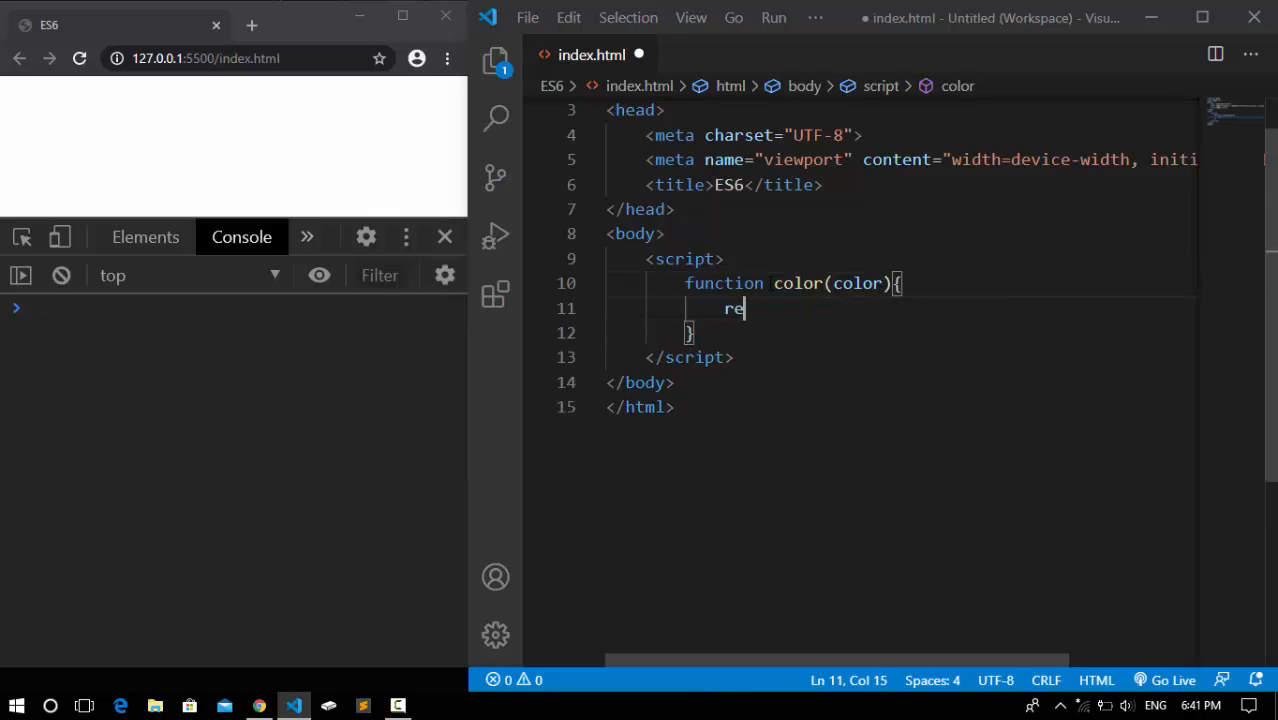
pyautogui.write('turn col')
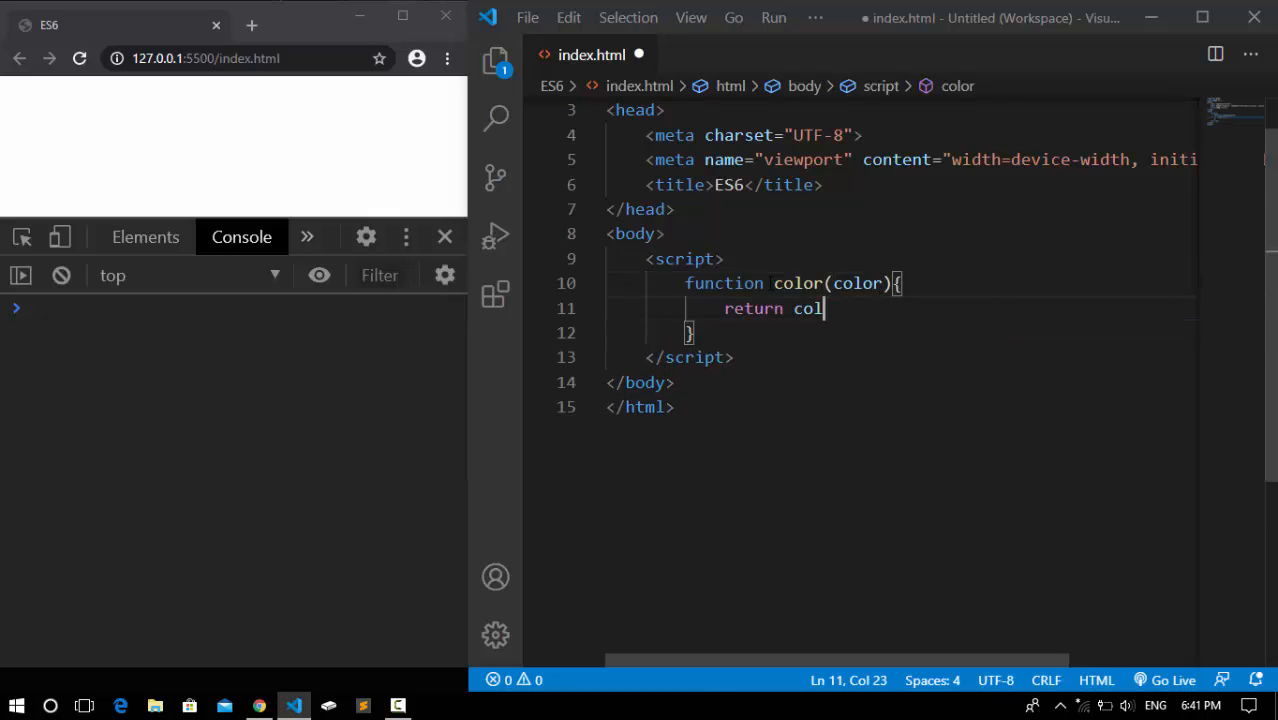
pyautogui.write('or')
pyautogui.press('Escape')
pyautogui.press('Down')
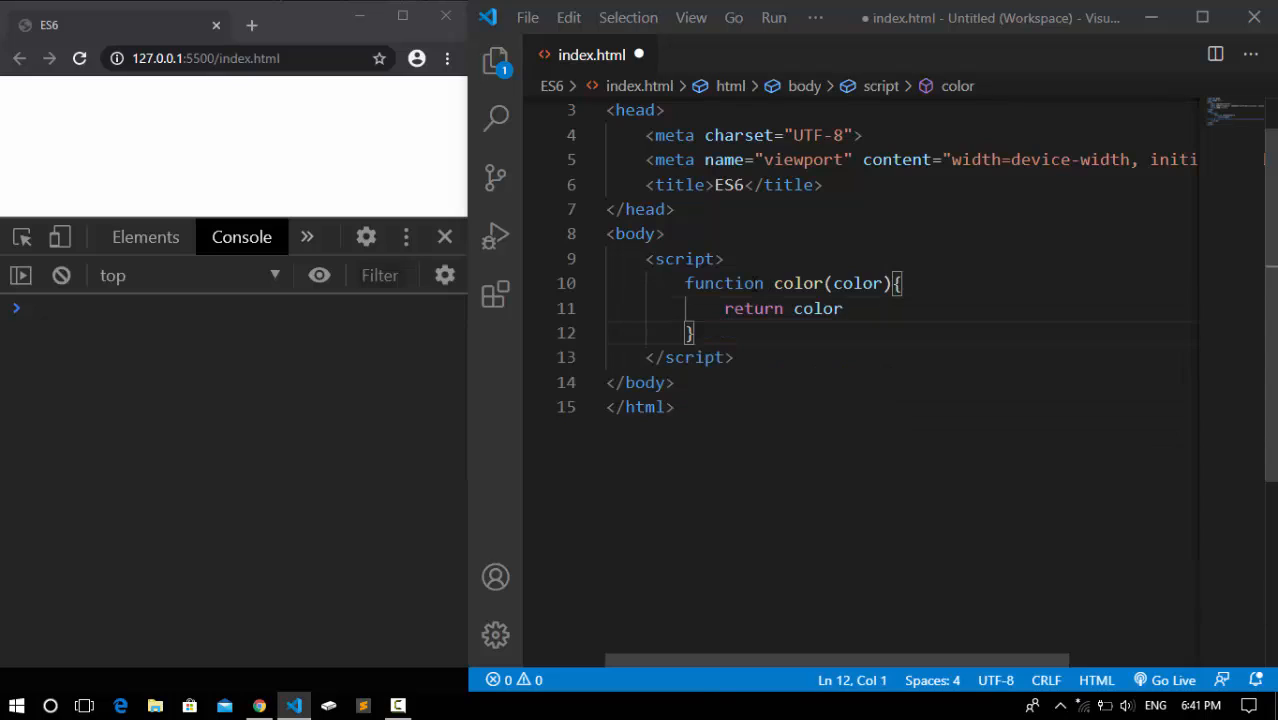
pyautogui.press('End')
pyautogui.press('Return')
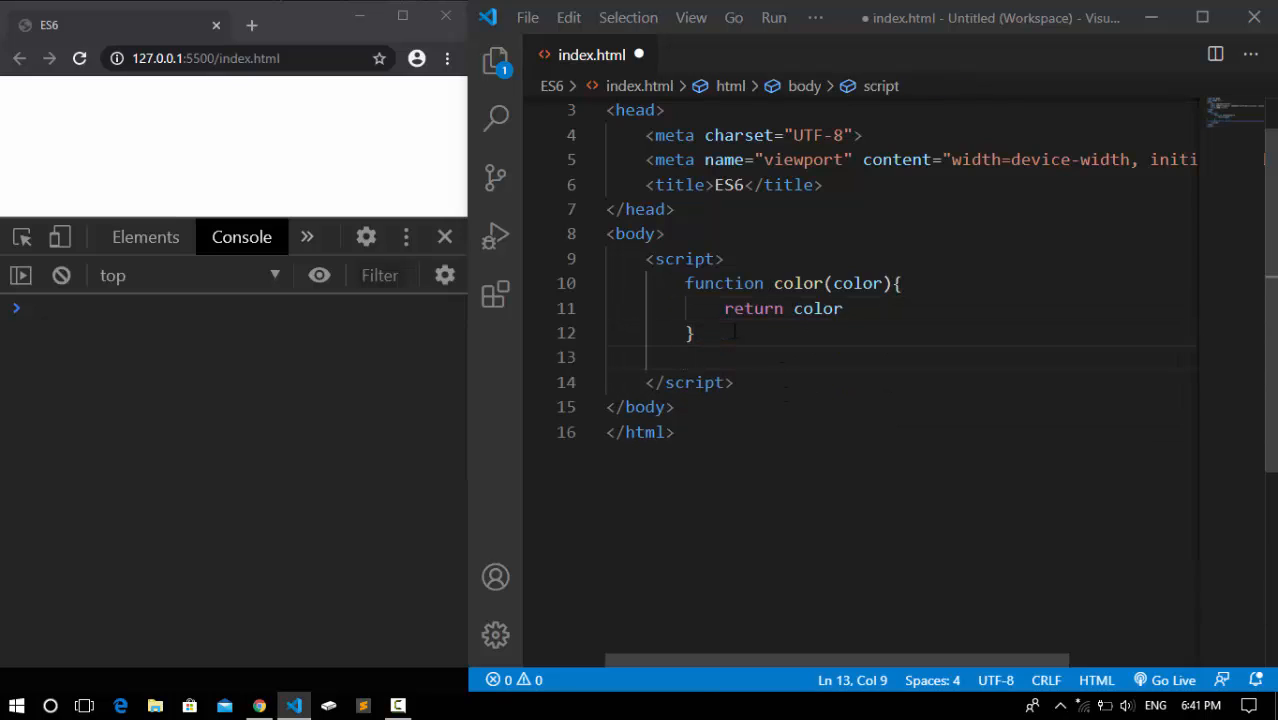
pyautogui.write('con')
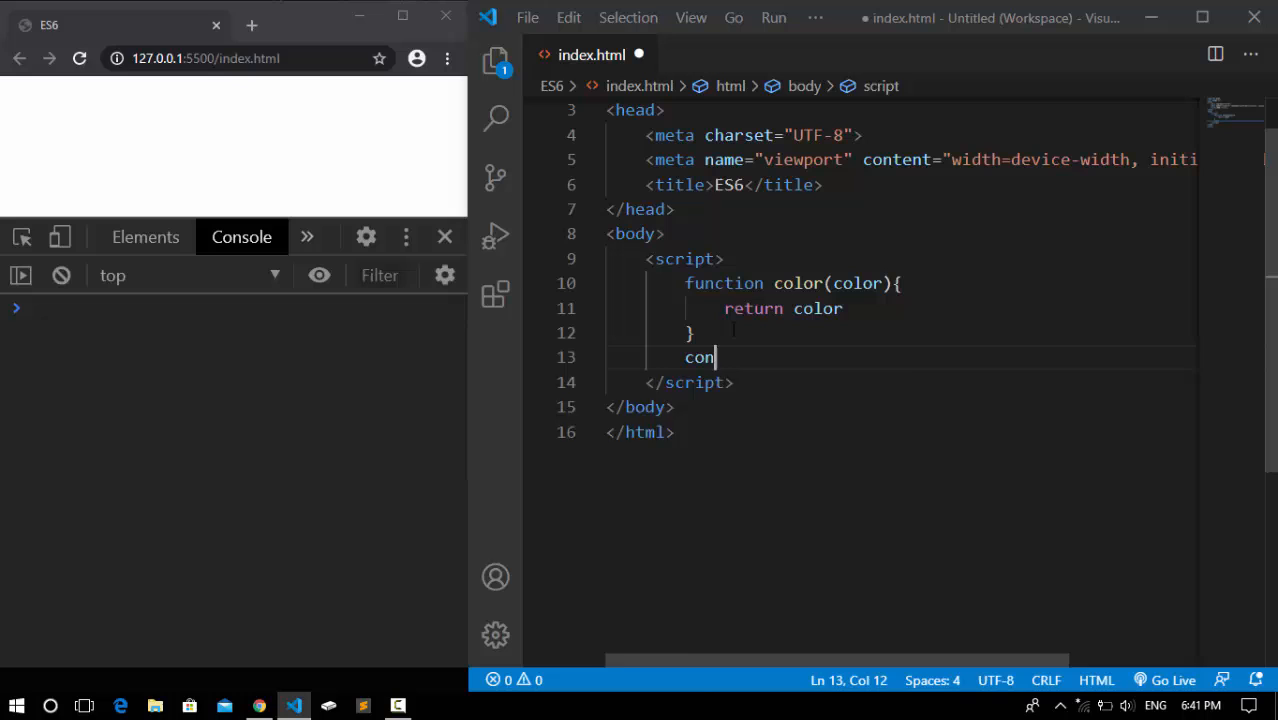
pyautogui.write('sole.log(')
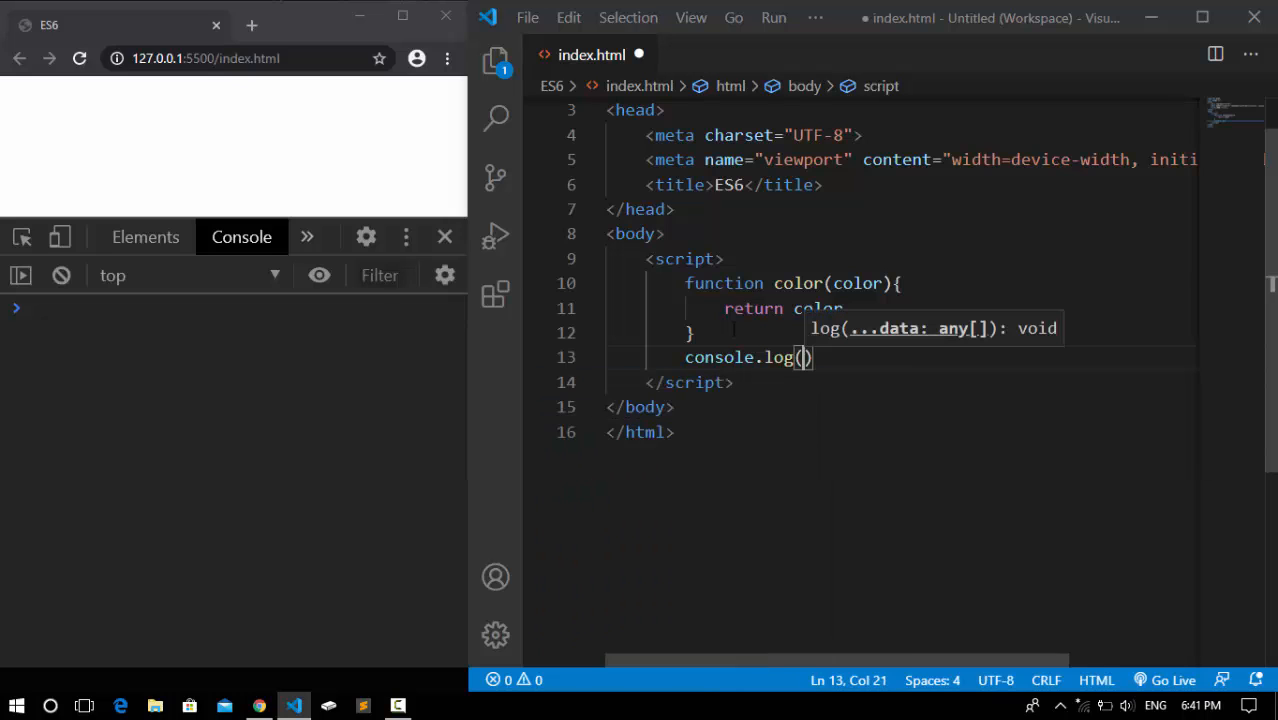
pyautogui.write('(color)')
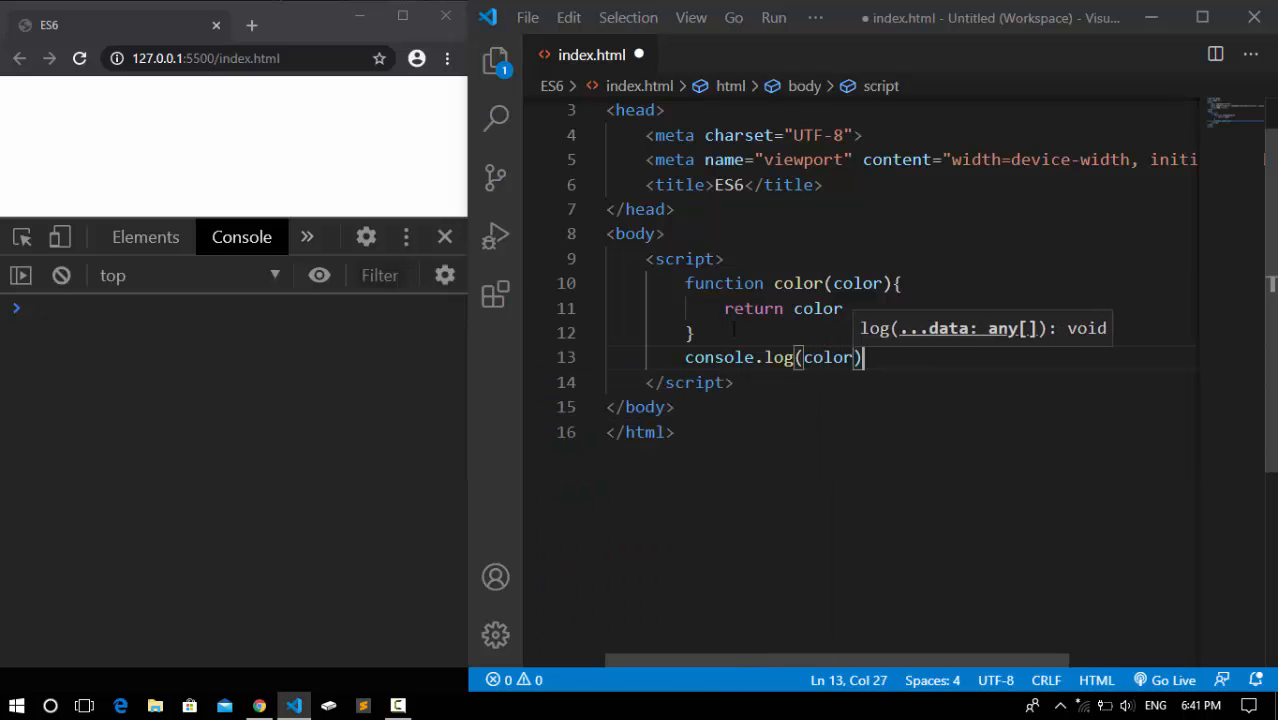
pyautogui.write('(')
# Add console.log(color("red")) after the function and save so the console prints red.
pyautogui.press('BackSpace')
pyautogui.press('BackSpace')
pyautogui.write('(')
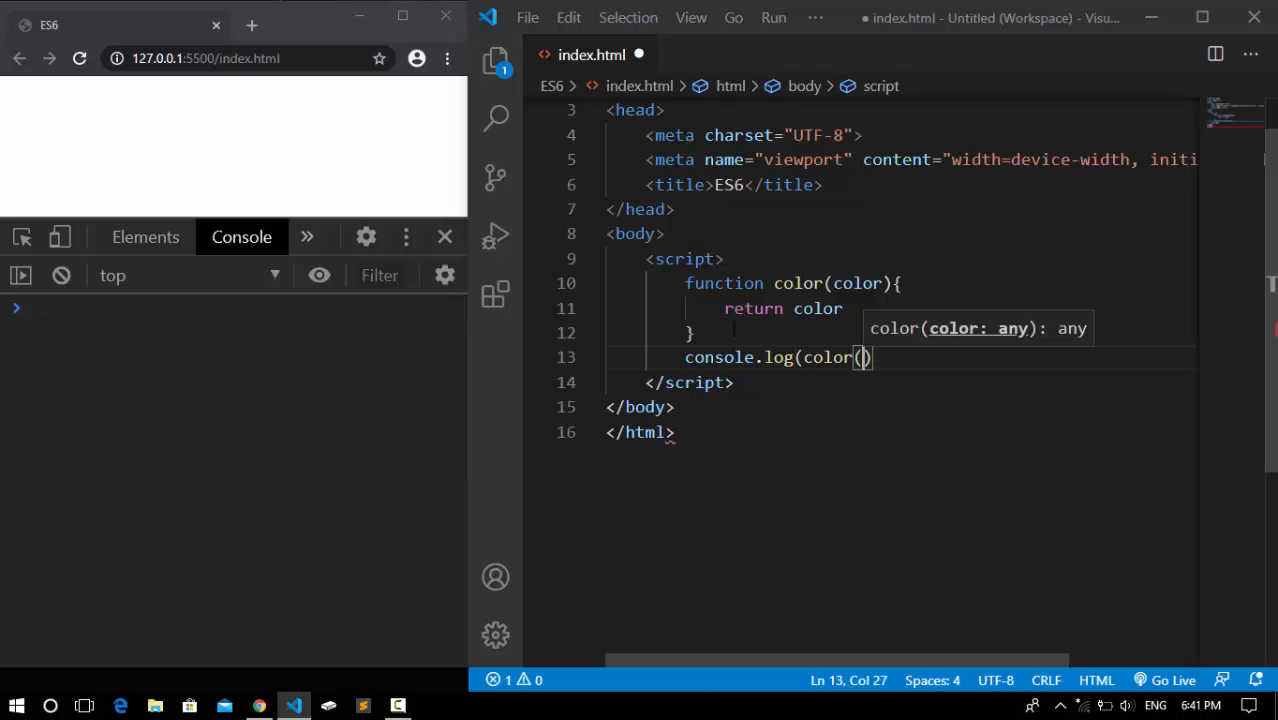
pyautogui.write('re')
pyautogui.press('BackSpace')
pyautogui.press('BackSpace')
pyautogui.write('"red')
pyautogui.press('Right')
pyautogui.press('Right')
pyautogui.write(')')
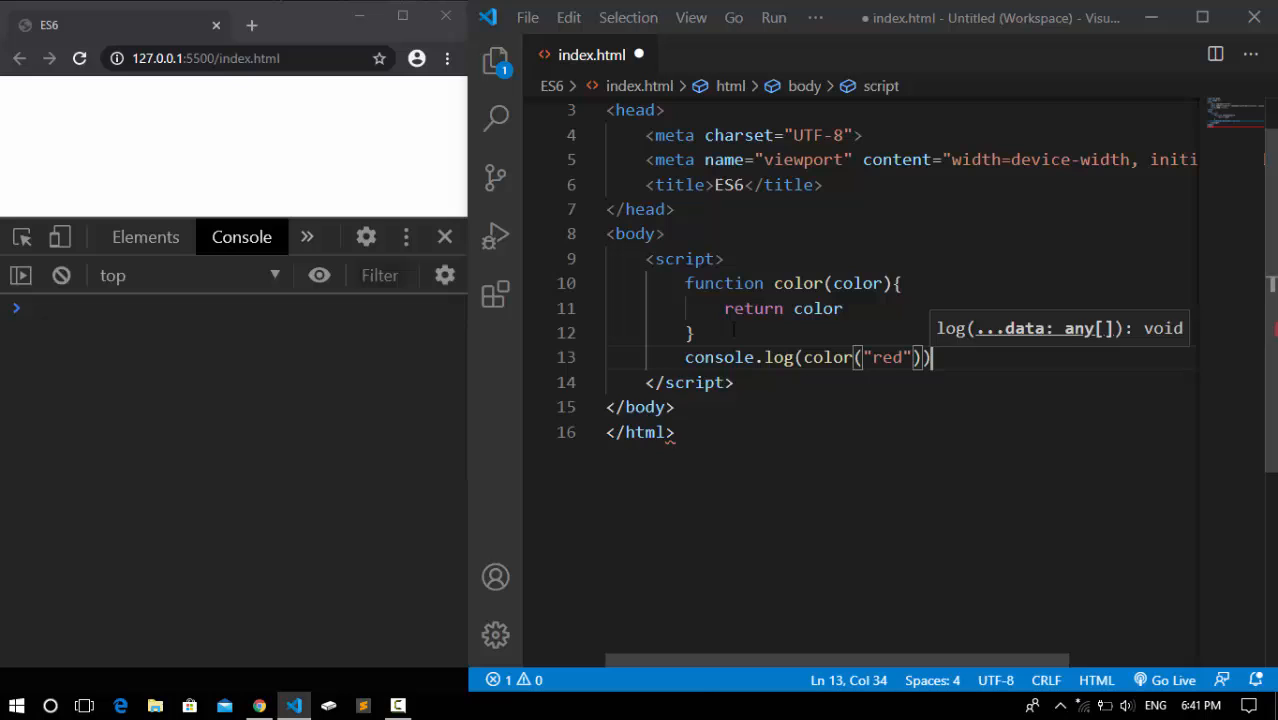
pyautogui.hotkey('ctrl', 's')
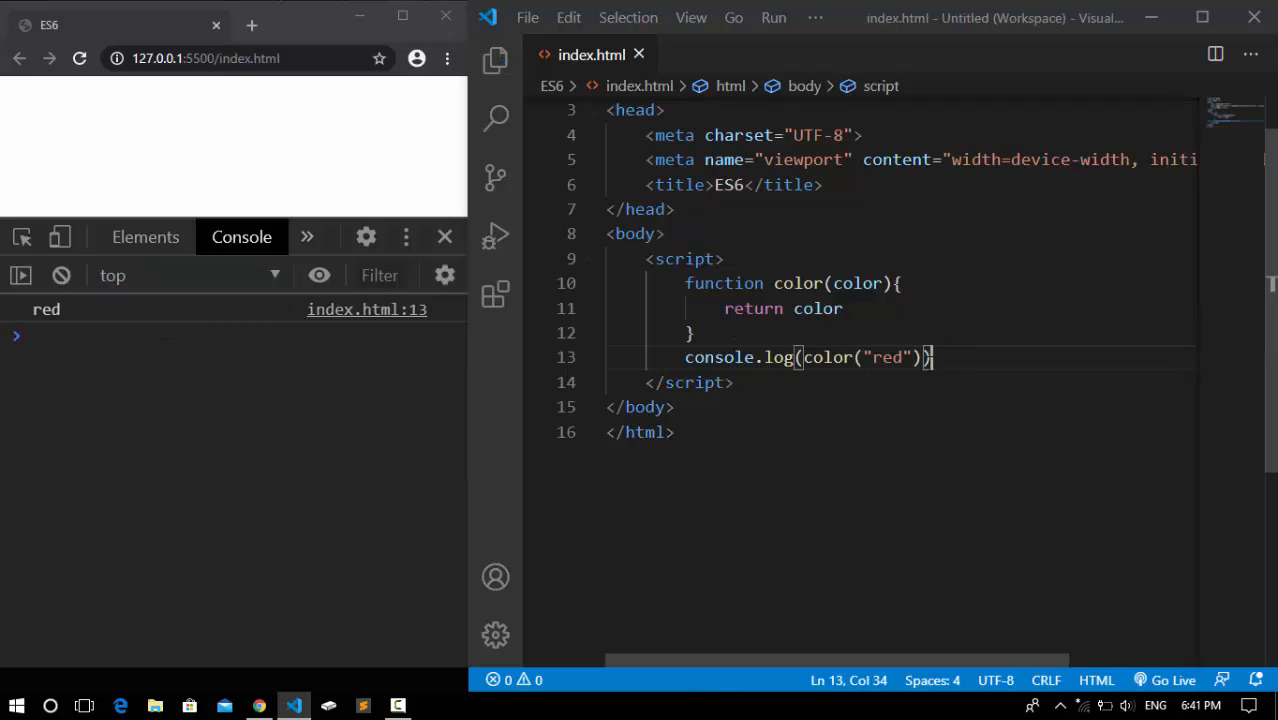
# Remove the "red" argument from the color call and save so the console logs undefined.
pyautogui.press('Left')
pyautogui.press('Left')
pyautogui.press('BackSpace')
pyautogui.press('BackSpace')
pyautogui.press('BackSpace')
pyautogui.press('BackSpace')
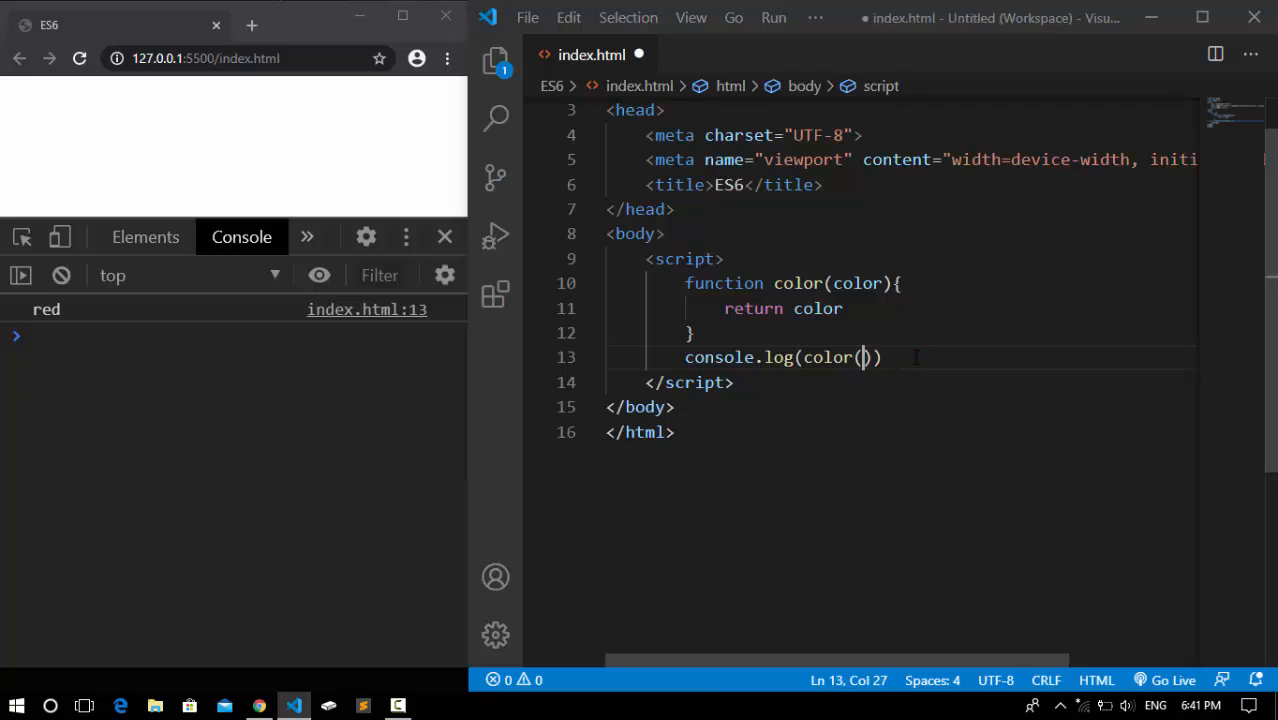
pyautogui.hotkey('ctrl', 's')
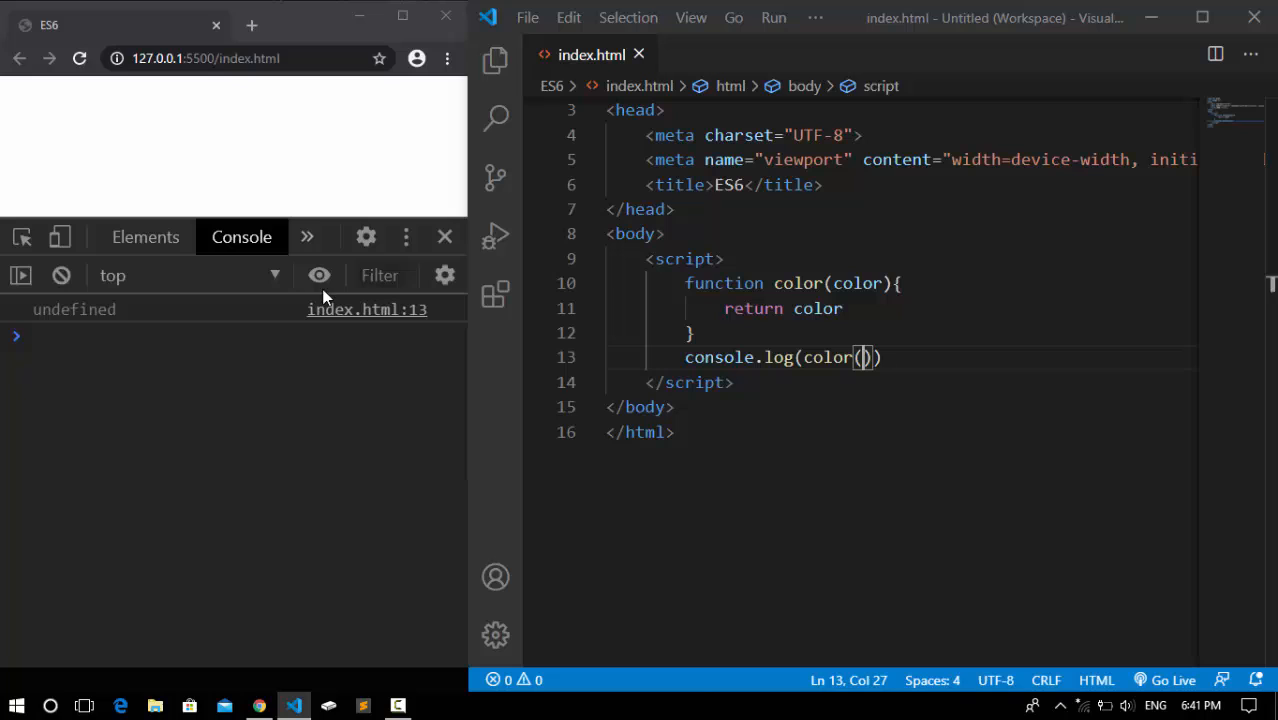
# Replace return color with if (color === undefined) { color = "black" } then return color, and save.
pyautogui.moveTo(843, 308); pyautogui.dragTo(724, 308)
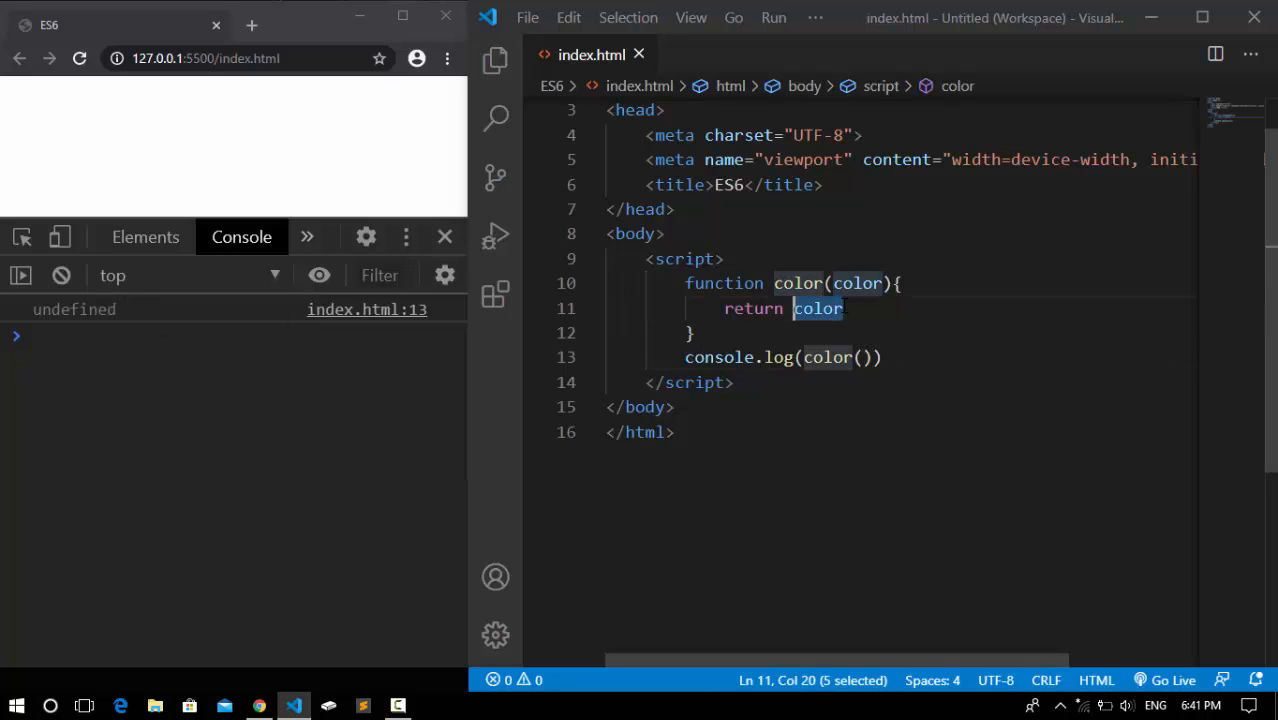
pyautogui.write('if')
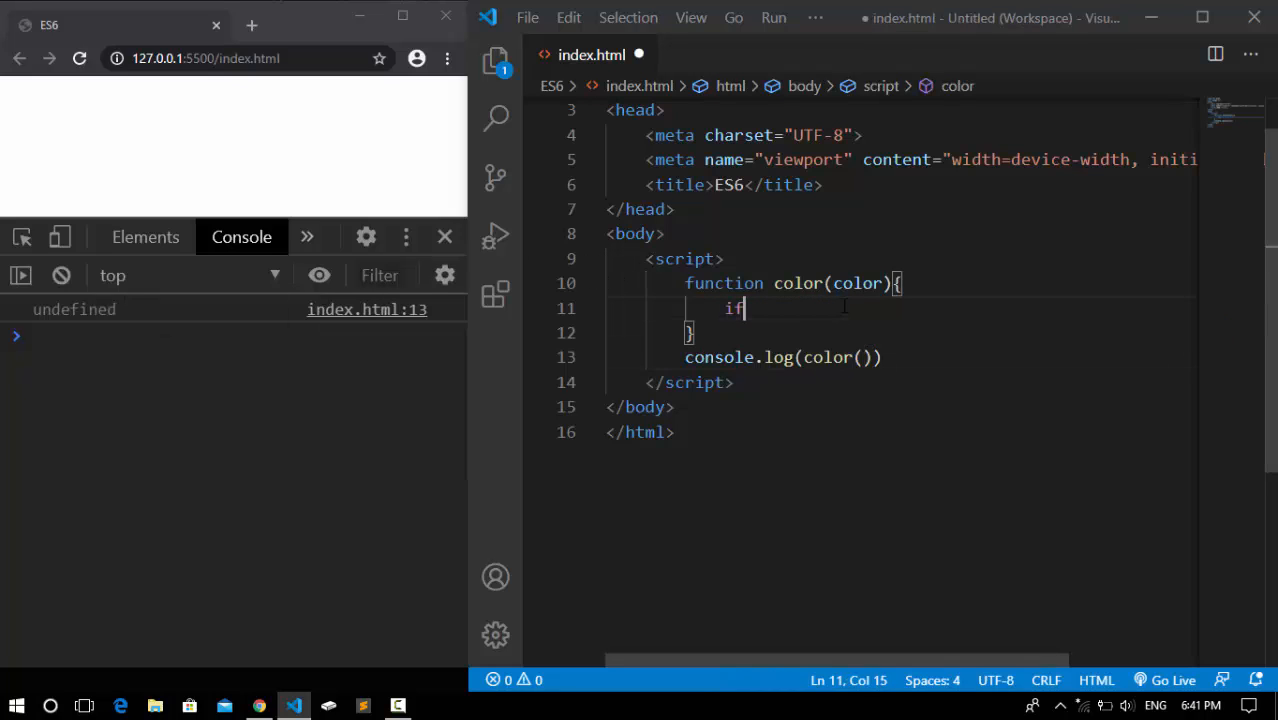
pyautogui.write('(color ')
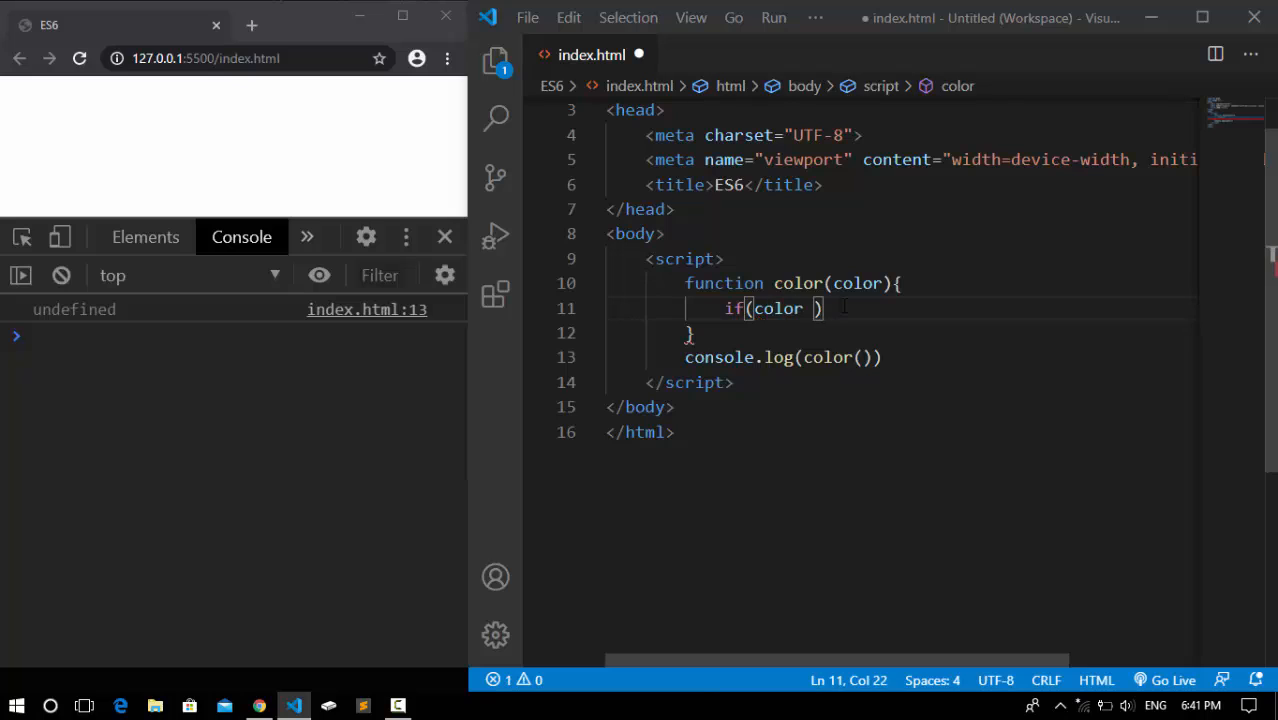
pyautogui.write('=== unde')
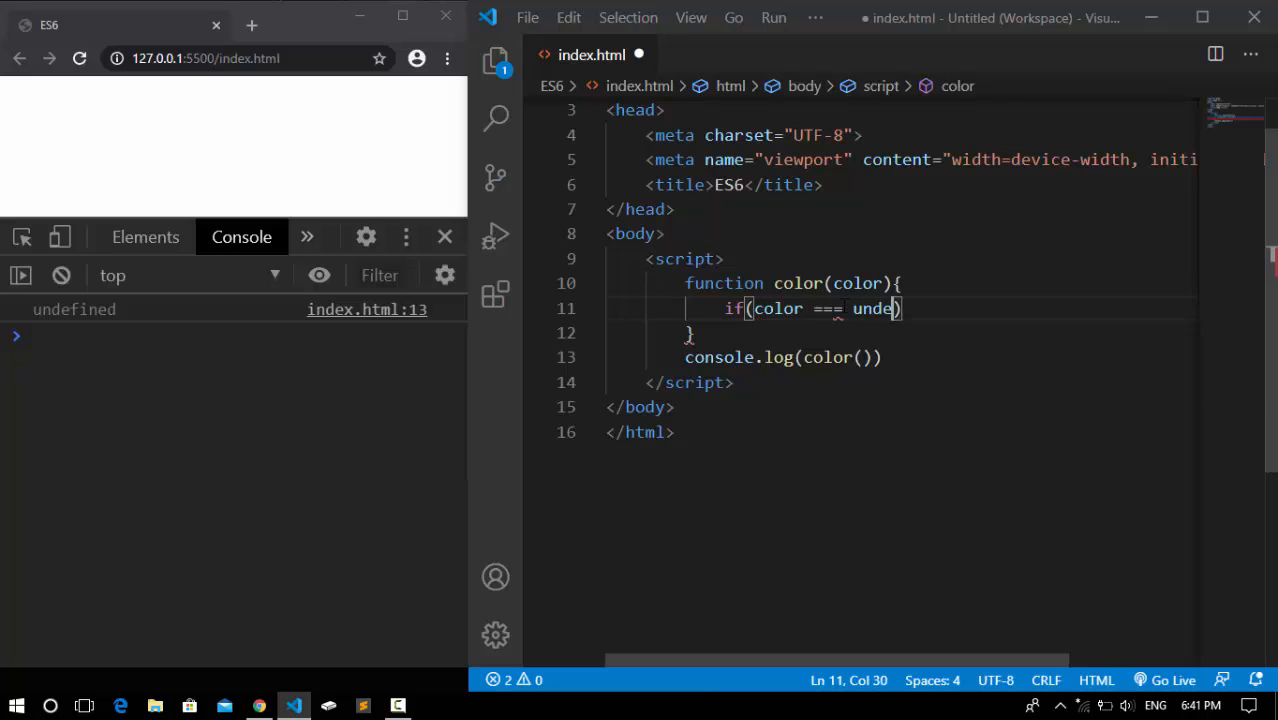
pyautogui.write('fined)')
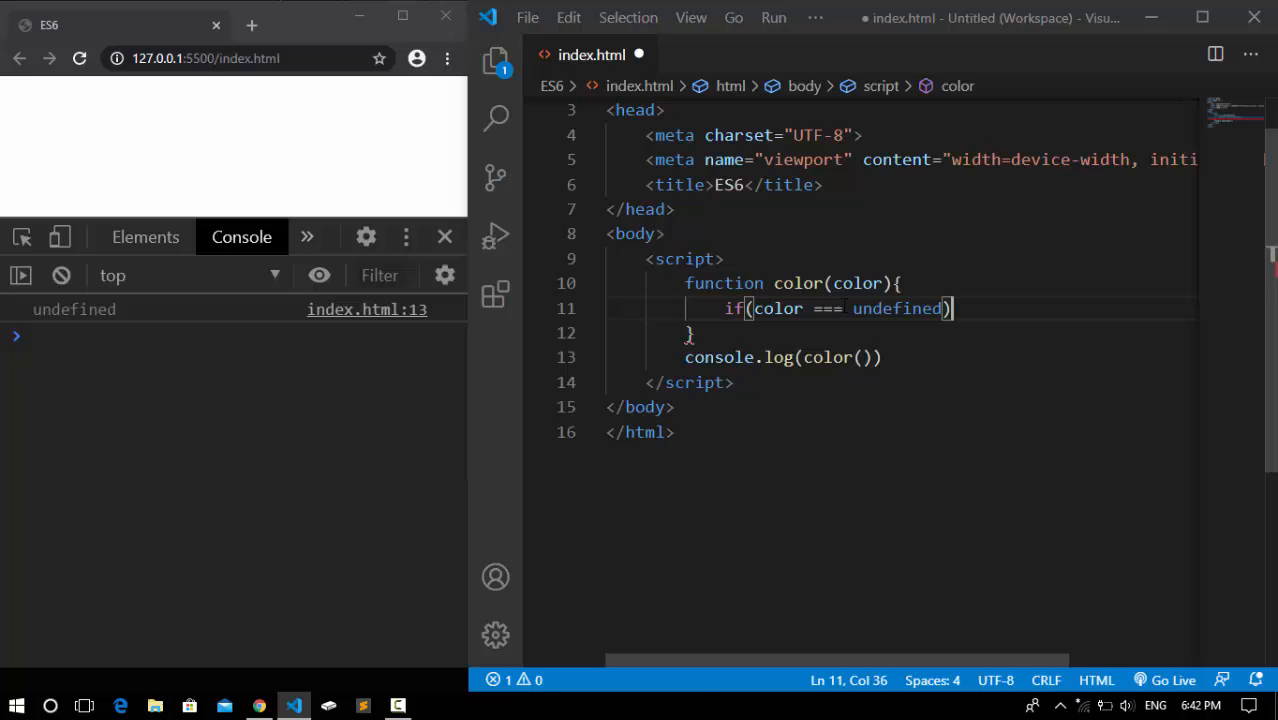
pyautogui.write('{')
pyautogui.press('Return')
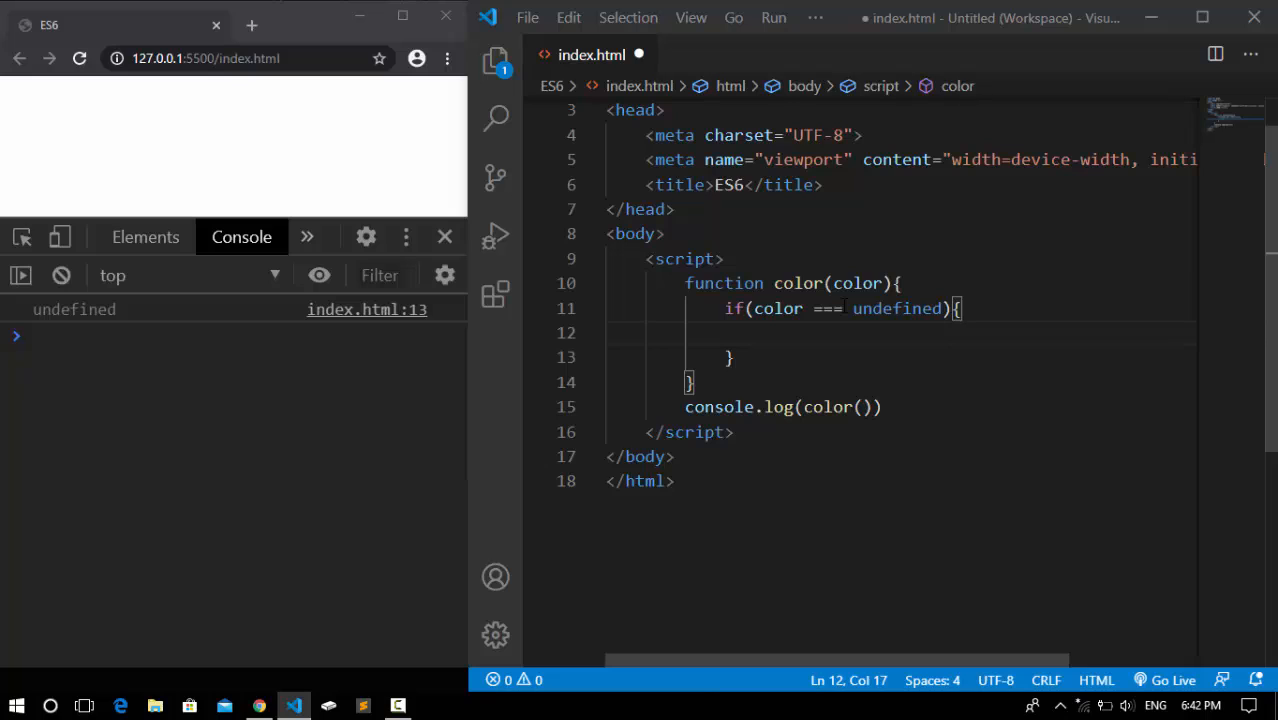
pyautogui.write('color = "')
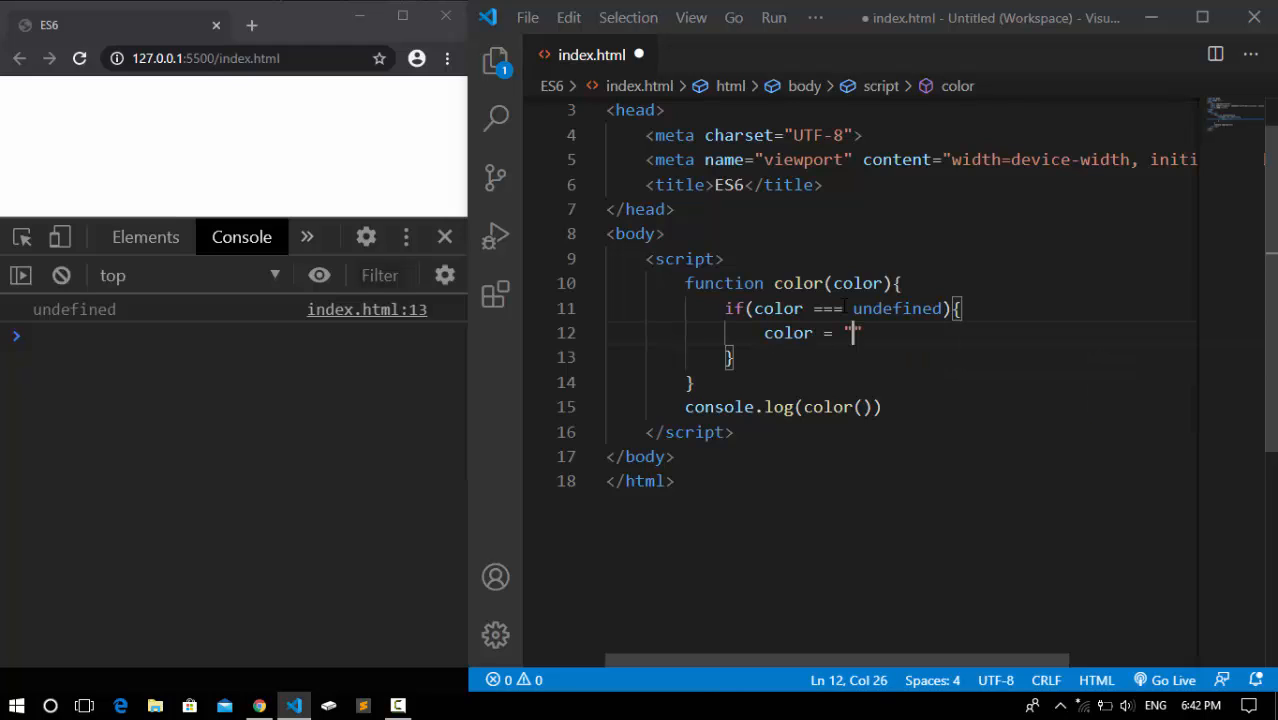
pyautogui.write('black')
pyautogui.press('Down')
pyautogui.press('Return')
pyautogui.write('return ')
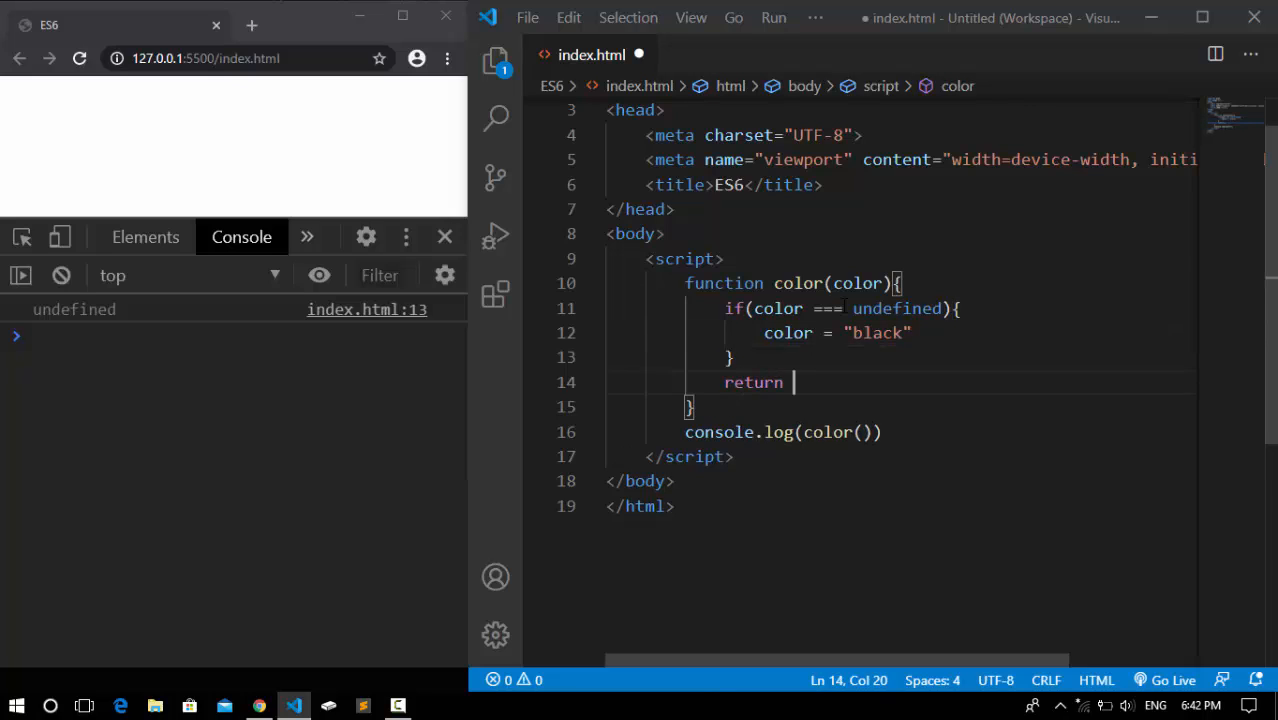
pyautogui.write('color')
pyautogui.hotkey('ctrl', 's')
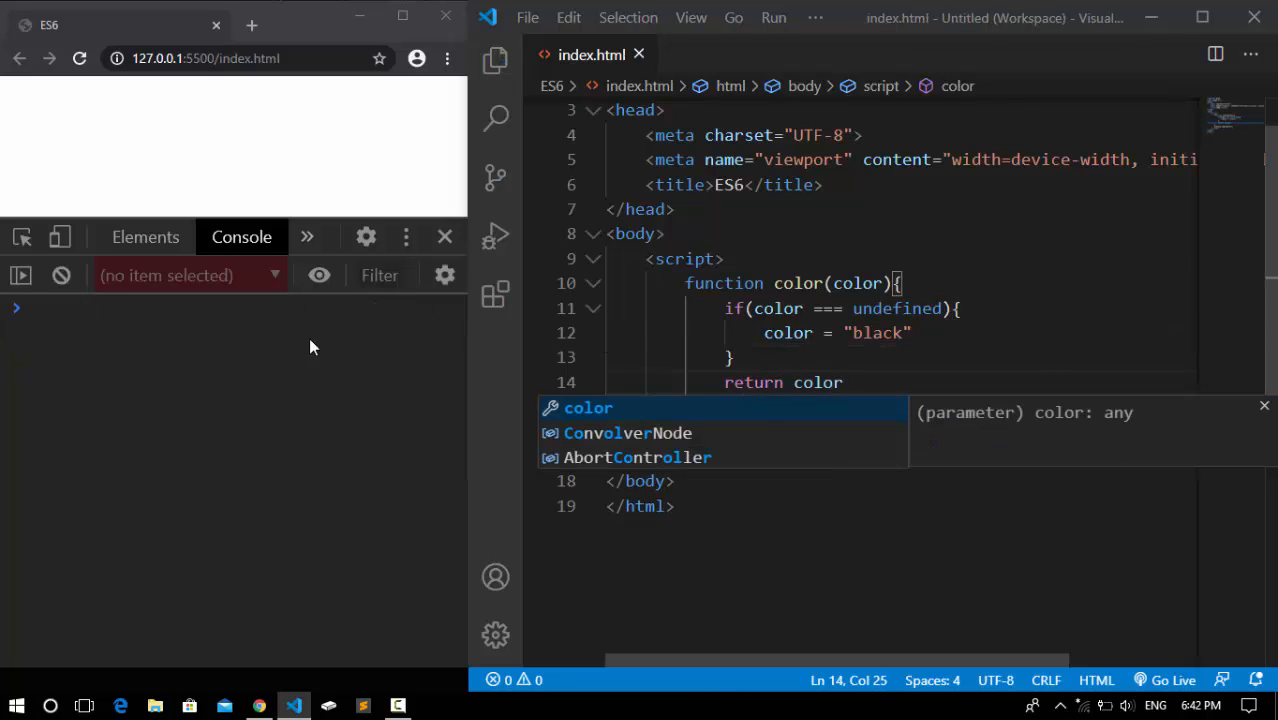
# Check the console now logs black and return to the color() call in the editor.
pyautogui.click(80, 317)
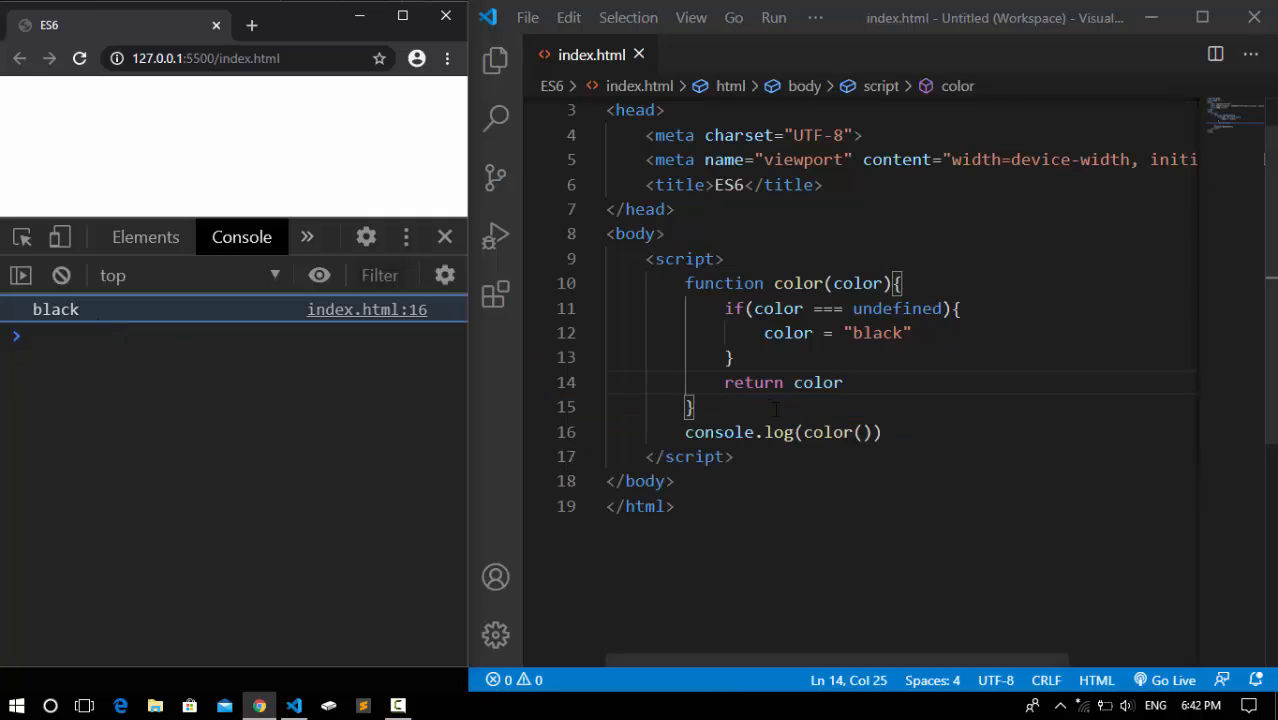
pyautogui.click(862, 432)
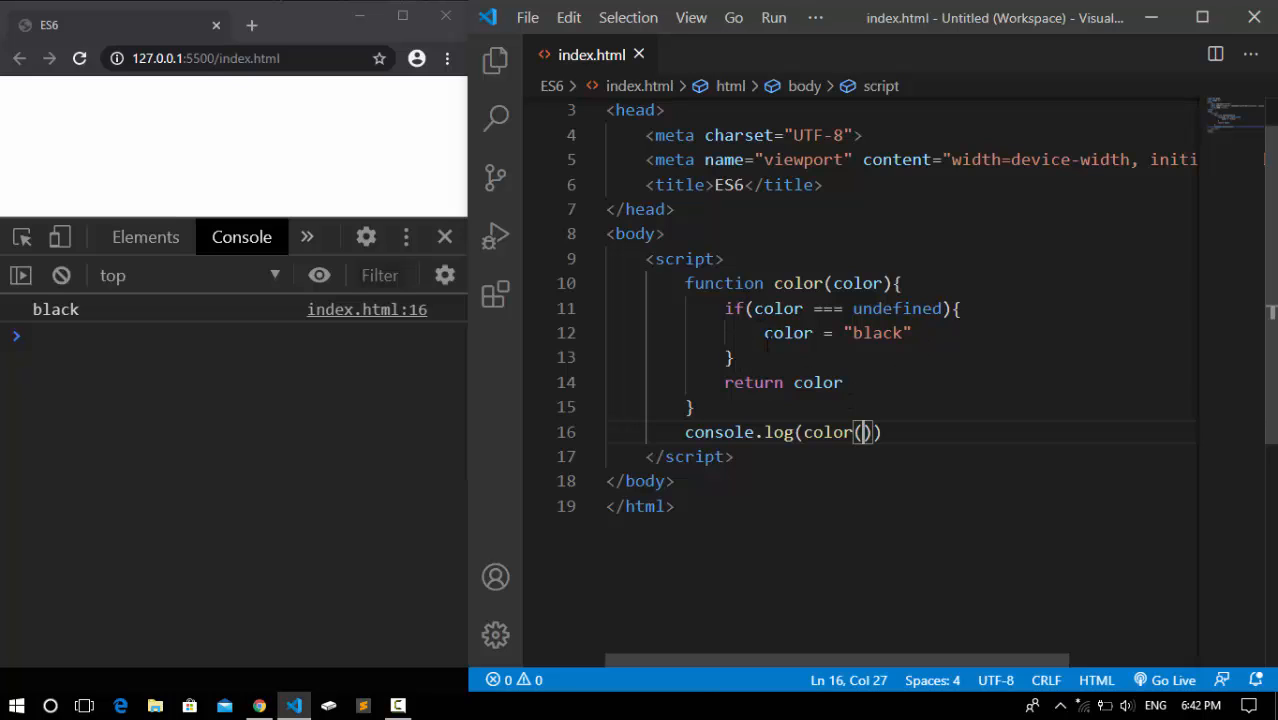
# Delete the undefined-check if block and its empty line from the function body.
pyautogui.moveTo(736, 358); pyautogui.dragTo(724, 309)
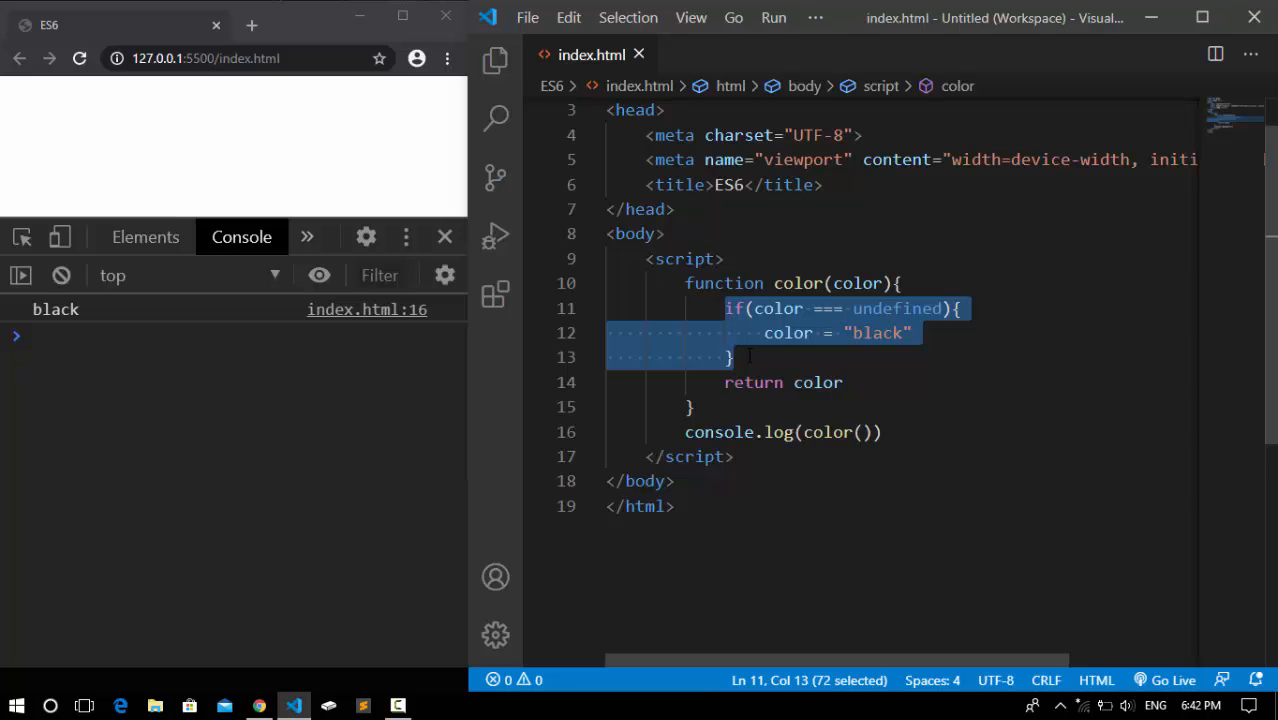
pyautogui.press('BackSpace')
pyautogui.press('BackSpace')
pyautogui.press('BackSpace')
pyautogui.press('BackSpace')
pyautogui.press('BackSpace')
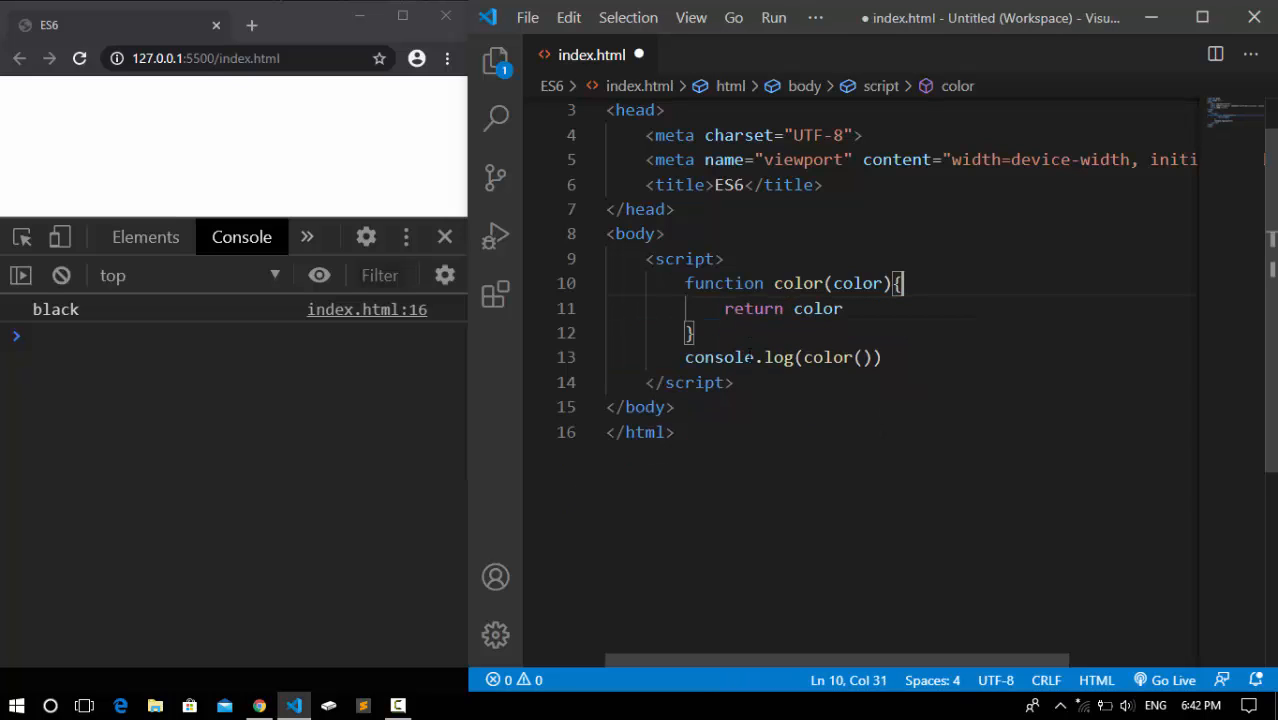
pyautogui.press('Left')
pyautogui.press('Left')
pyautogui.write('=')
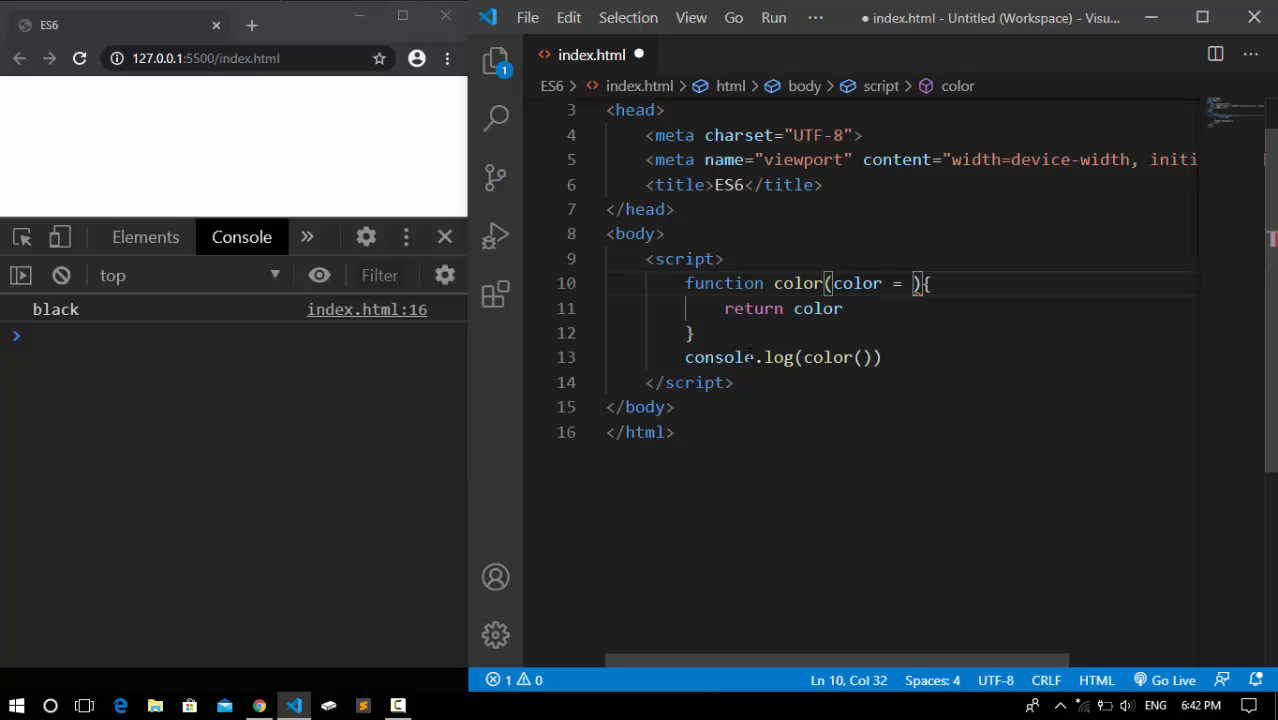
pyautogui.write('"')
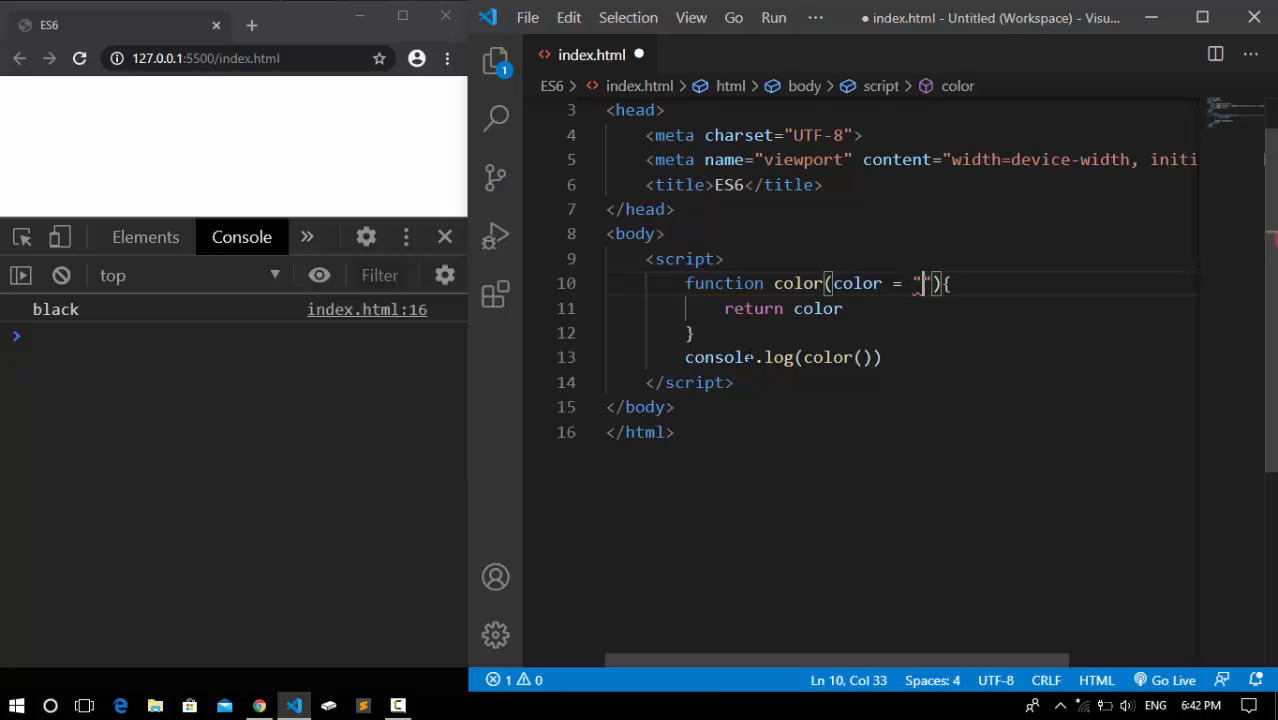
pyautogui.write('b')
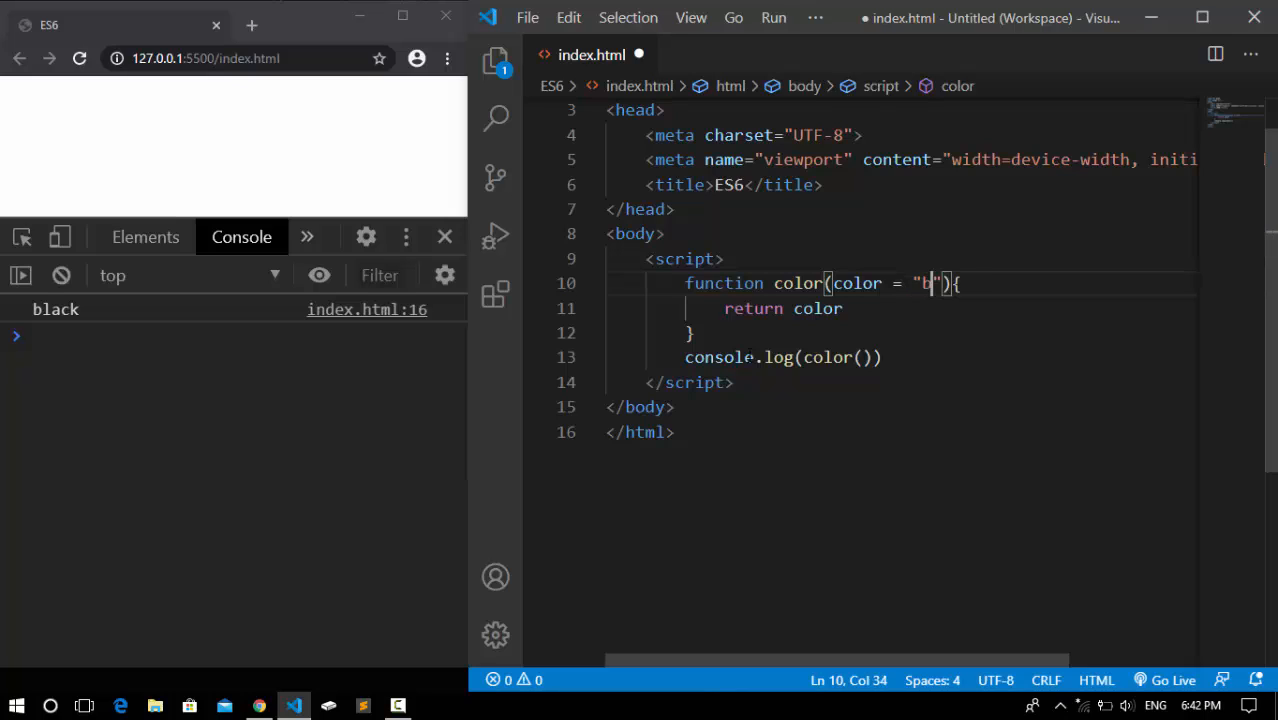
pyautogui.write('a')
# Change the parameter to color = "black" as a default value and save; console still logs black.
pyautogui.press('BackSpace')
pyautogui.write('a')
pyautogui.press('BackSpace')
pyautogui.write('a')
pyautogui.press('BackSpace')
pyautogui.write('lack')
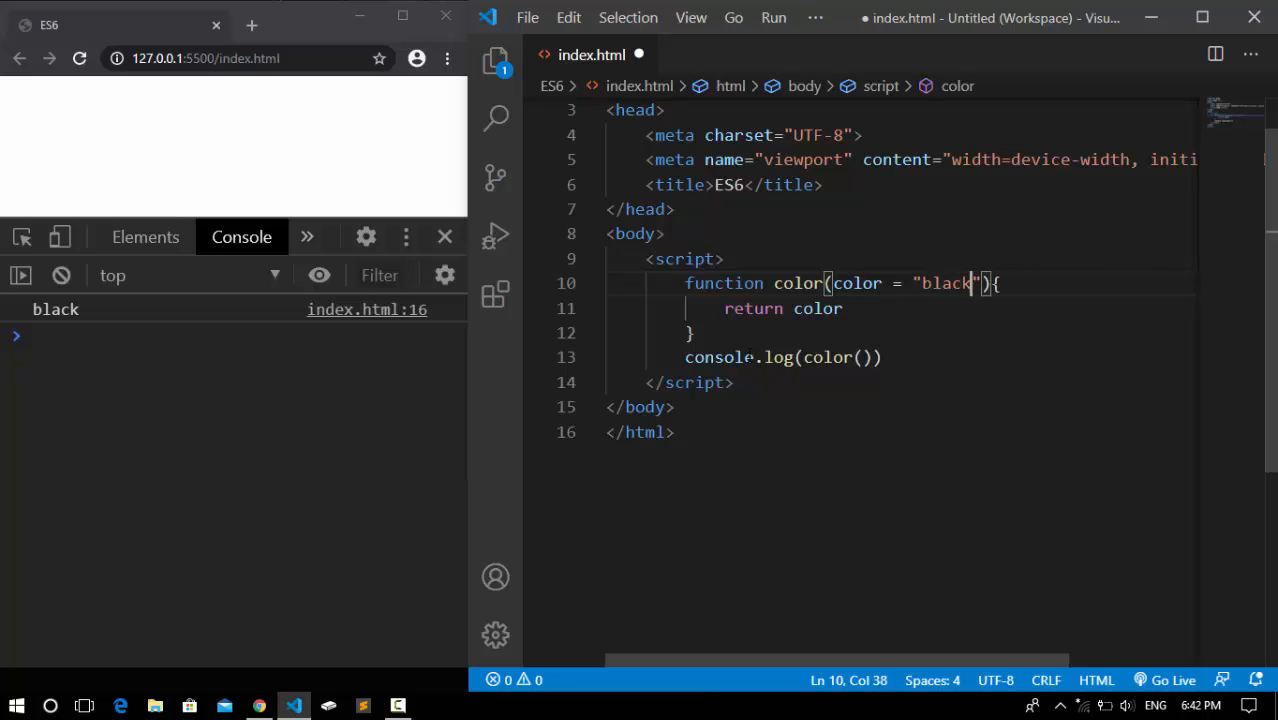
pyautogui.hotkey('ctrl', 's')
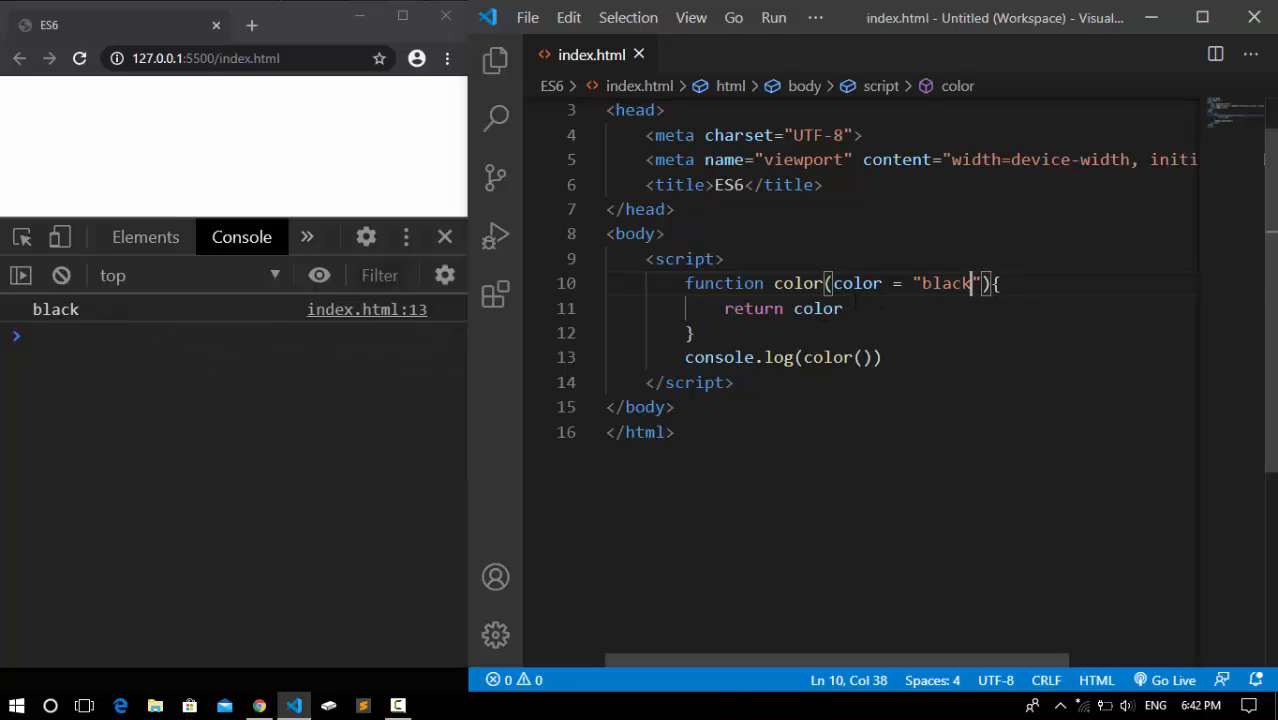
# Pass "red" to the color call in the log line and save so the console prints red.
pyautogui.click(862, 357)
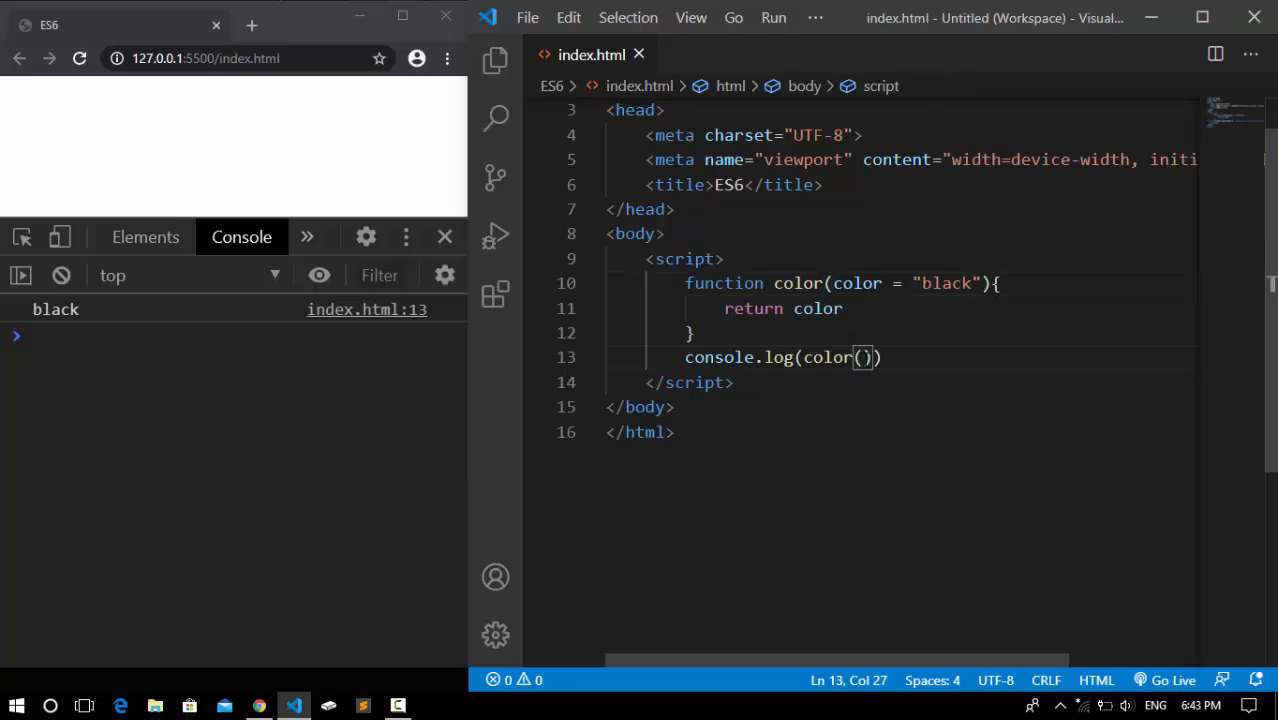
pyautogui.write('"red')
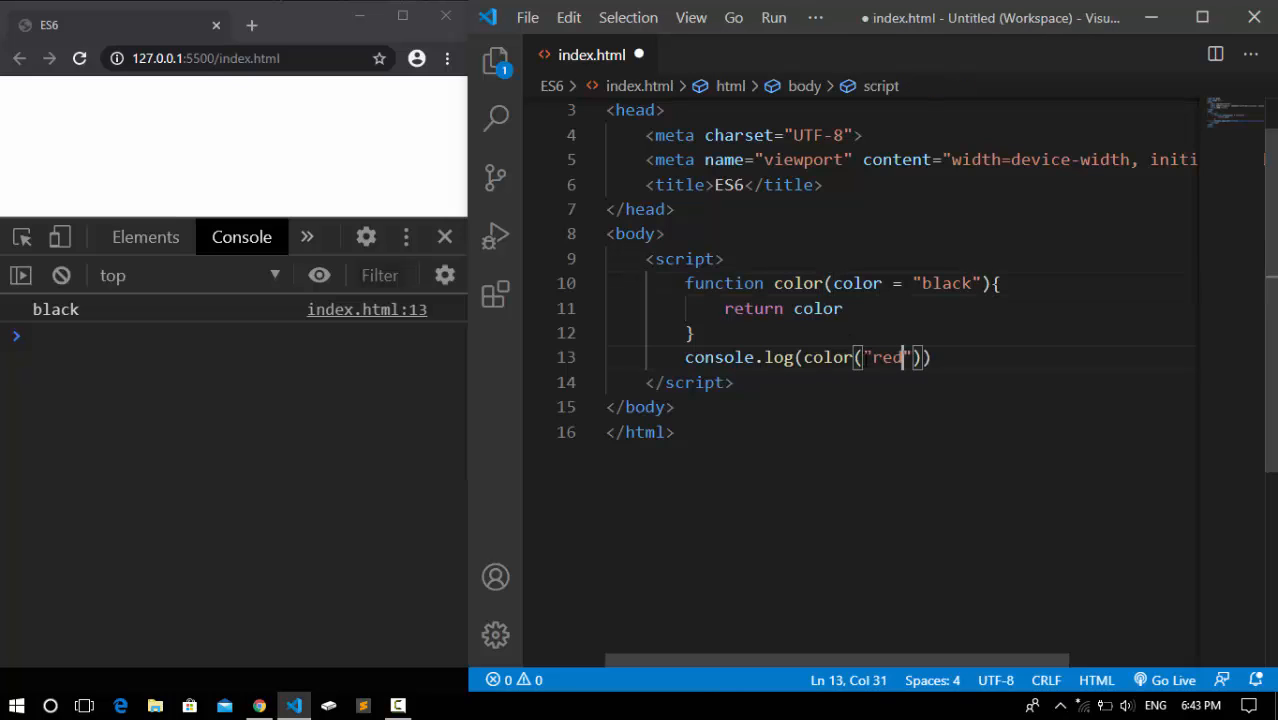
pyautogui.hotkey('ctrl', 's')
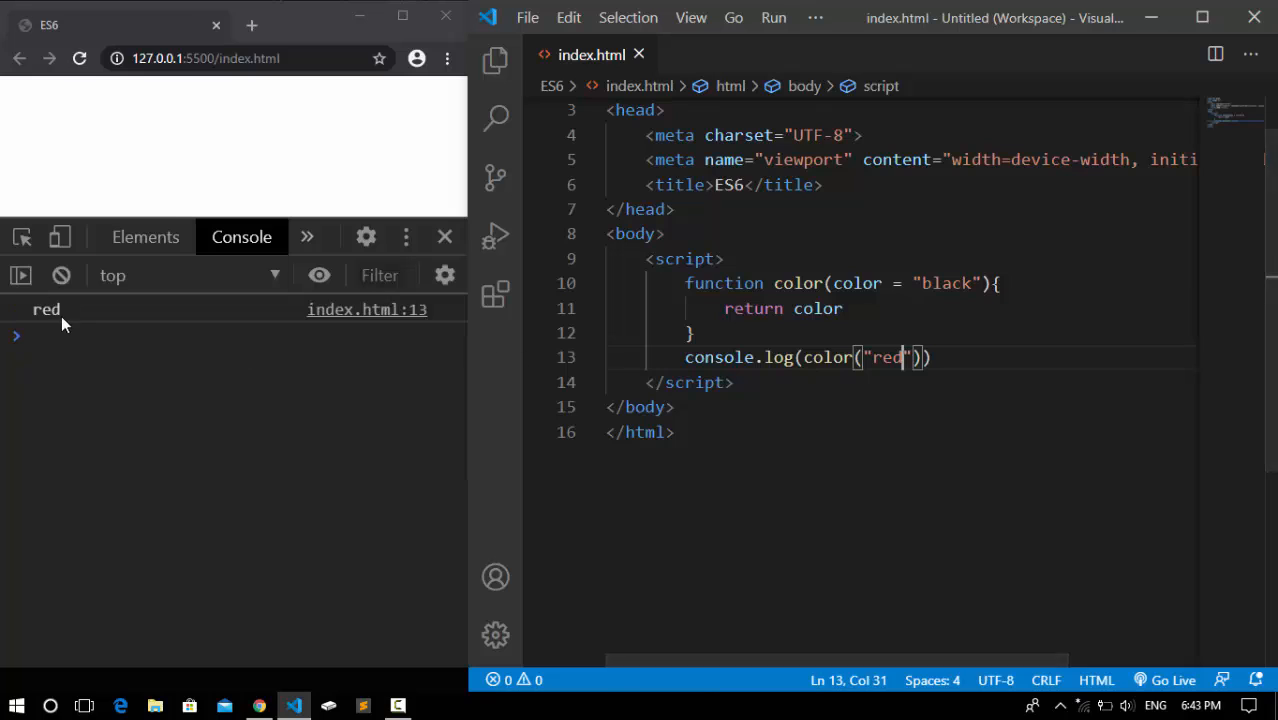